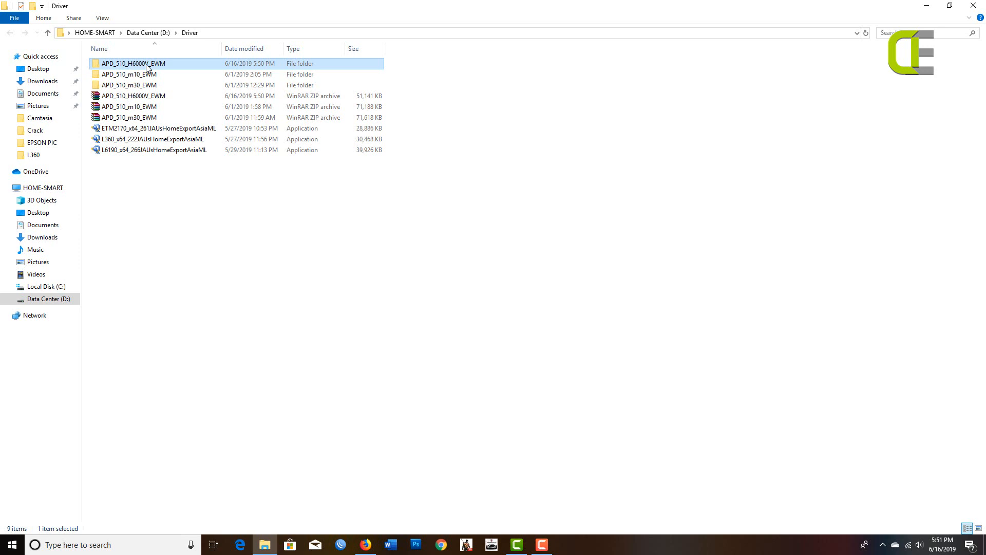
Step: Open the APD_510_H6000V_EWM folder and launch the APD_510_H6000V installer
double_click(147, 66)
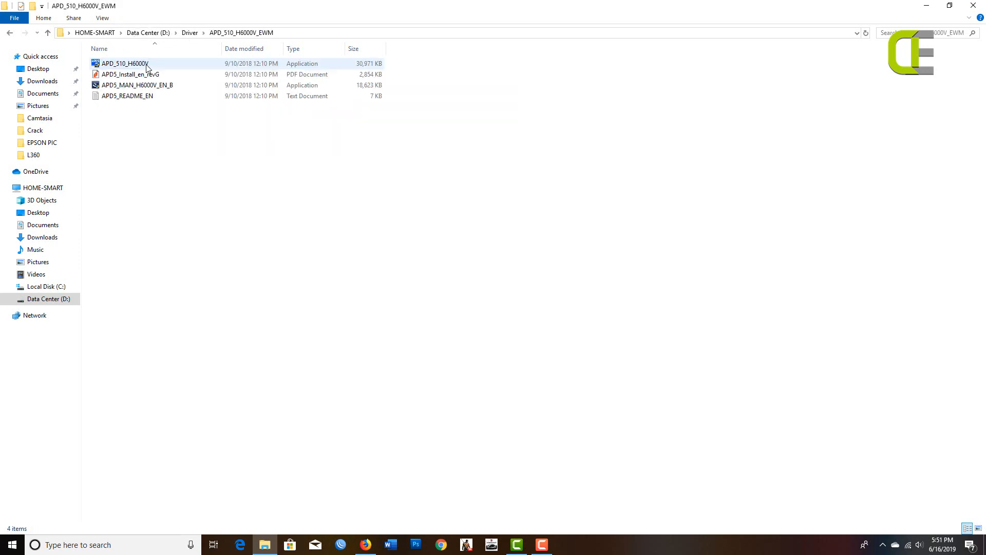
left_click(147, 65)
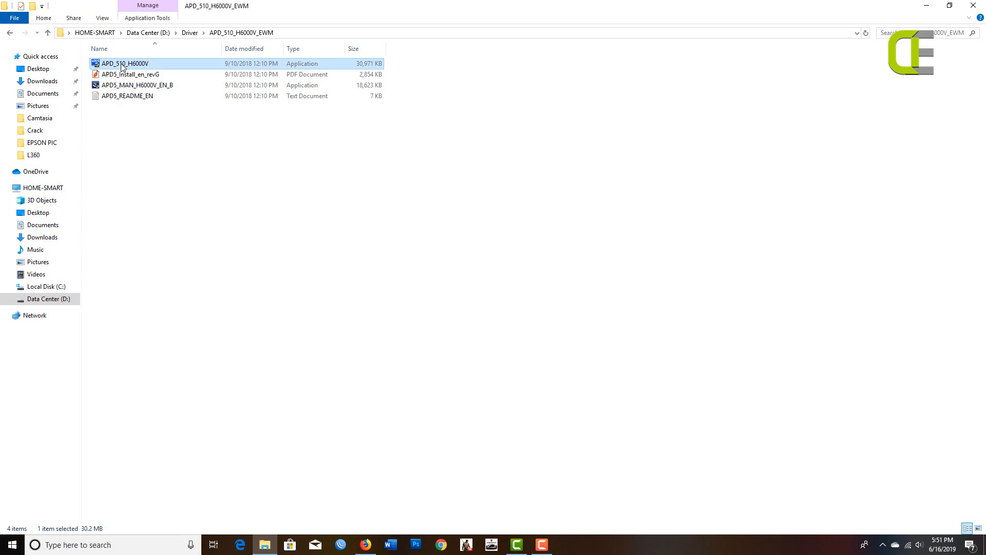
double_click(122, 65)
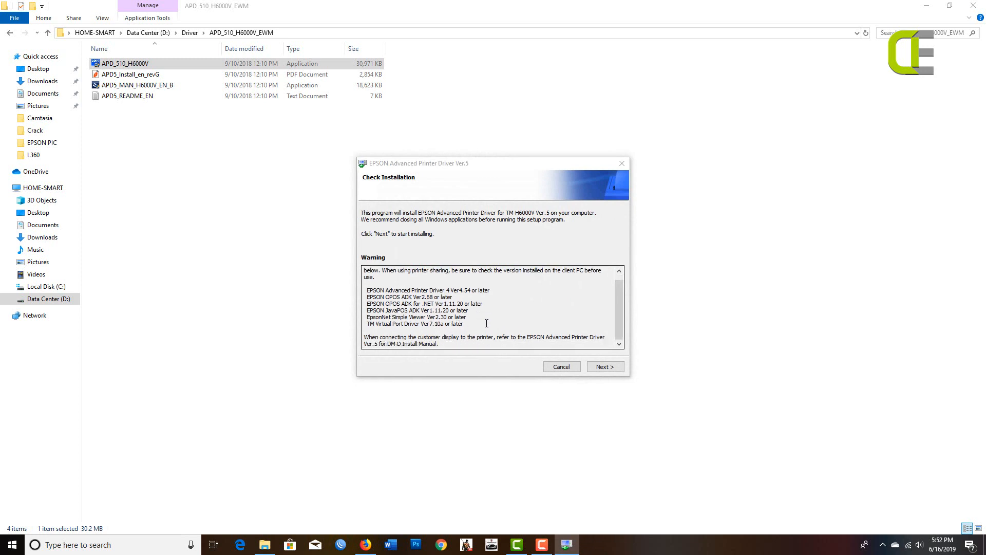
Step: Agree to the license agreement and install the EPSON Advanced Printer Driver for TM-H6000V Ver.5
left_click(592, 368)
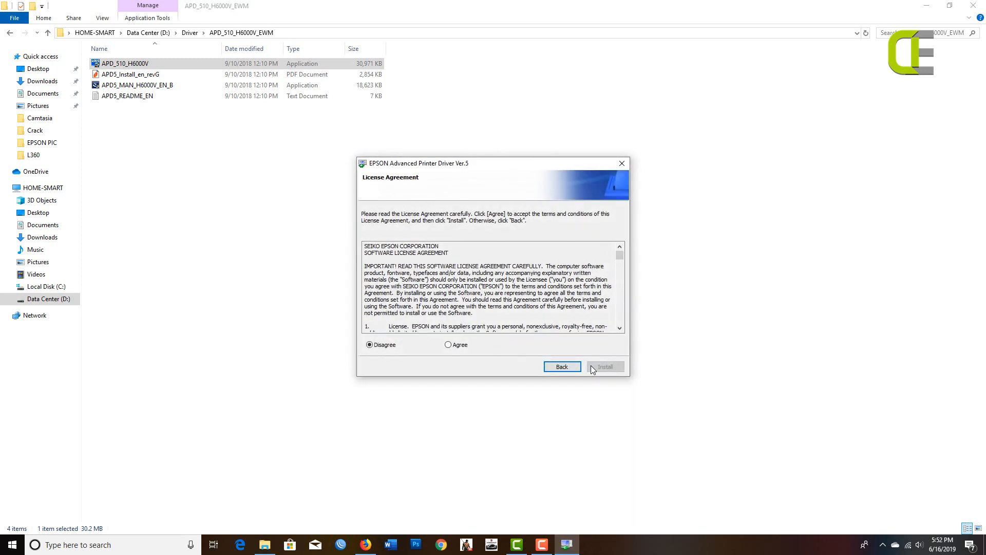
left_click(460, 346)
scroll(497, 323, "down", 5)
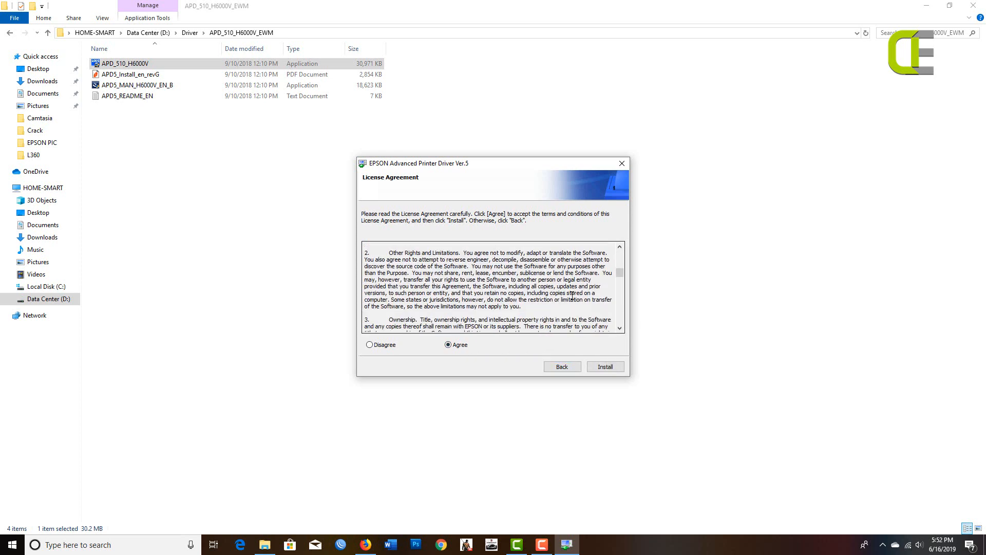
left_click(606, 367)
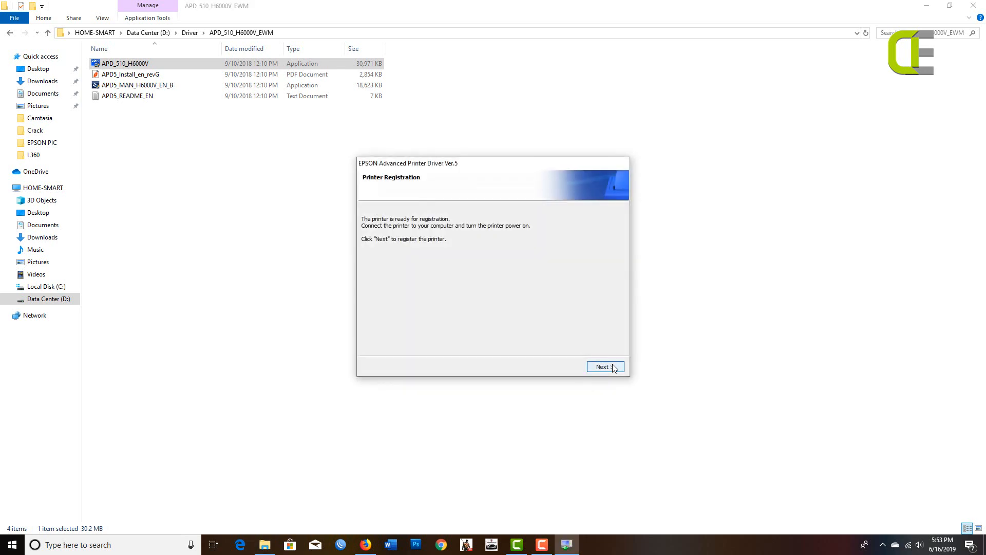
Step: Proceed to printer registration, set the new TM-H6000V printer's port type to USB, and save the settings
left_click(614, 366)
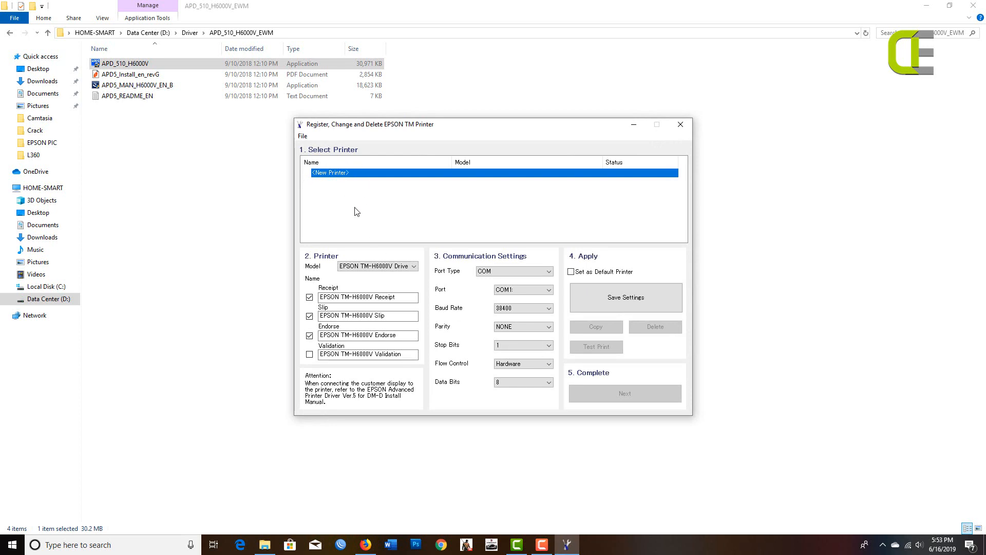
left_click(498, 273)
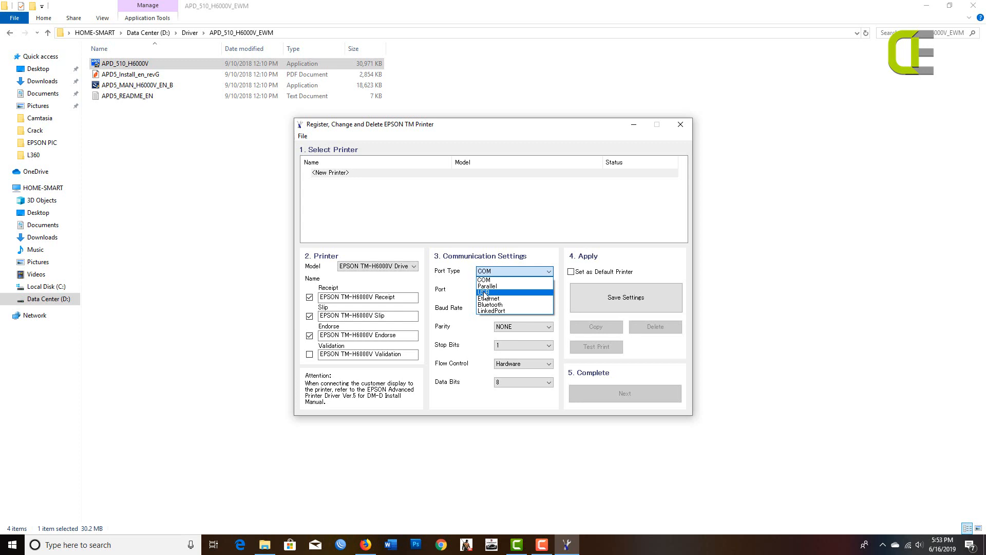
left_click(485, 293)
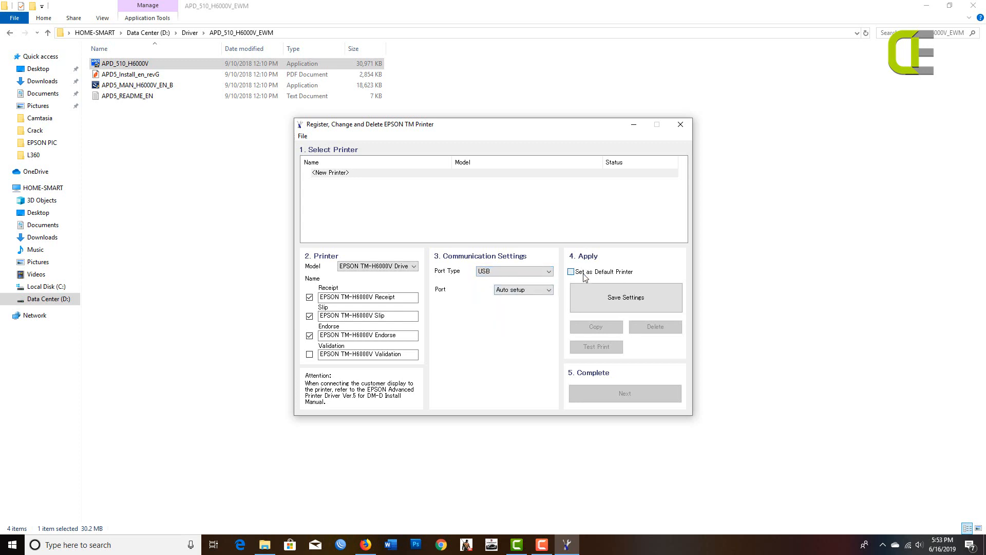
left_click(618, 307)
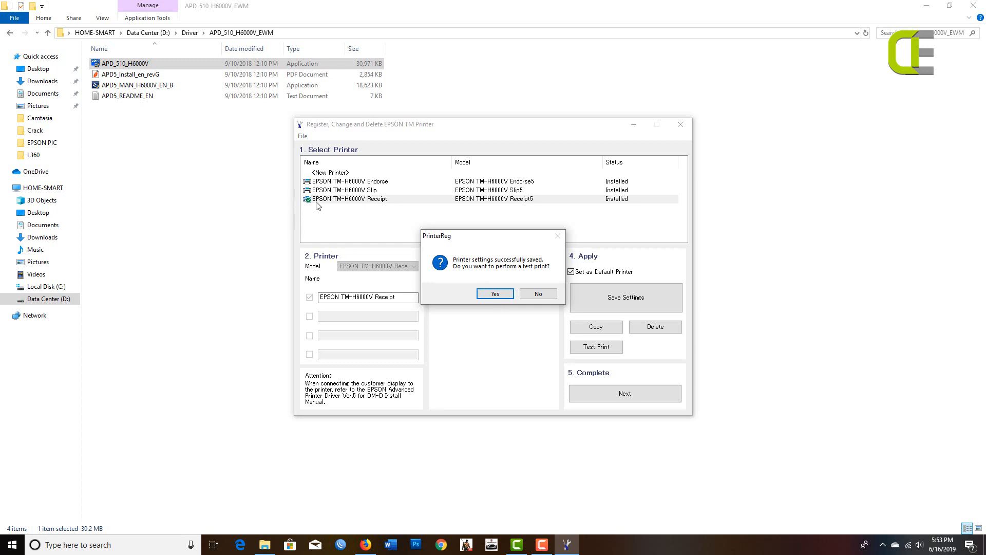
Step: Print a test page for the registered printer, and complete and close the driver setup
left_click(496, 293)
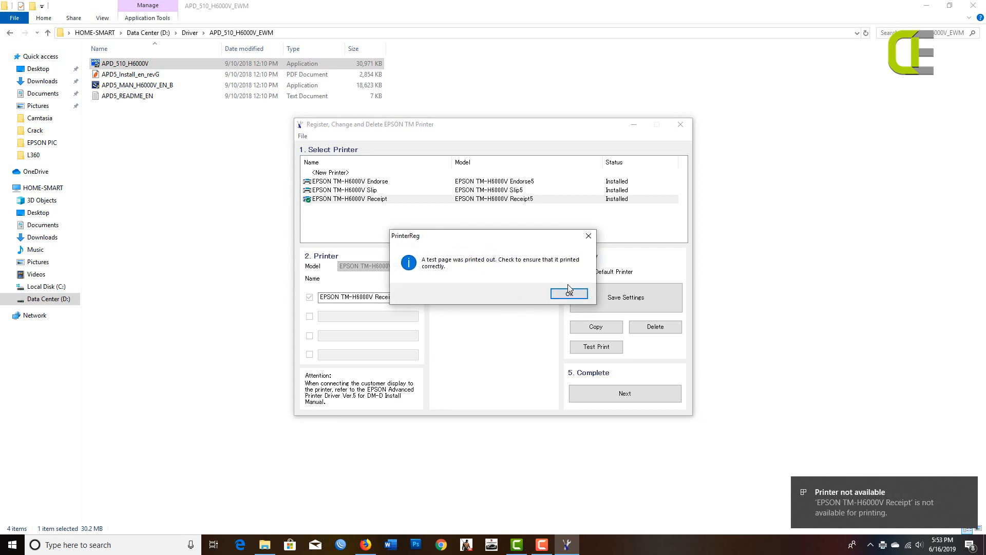
left_click(568, 291)
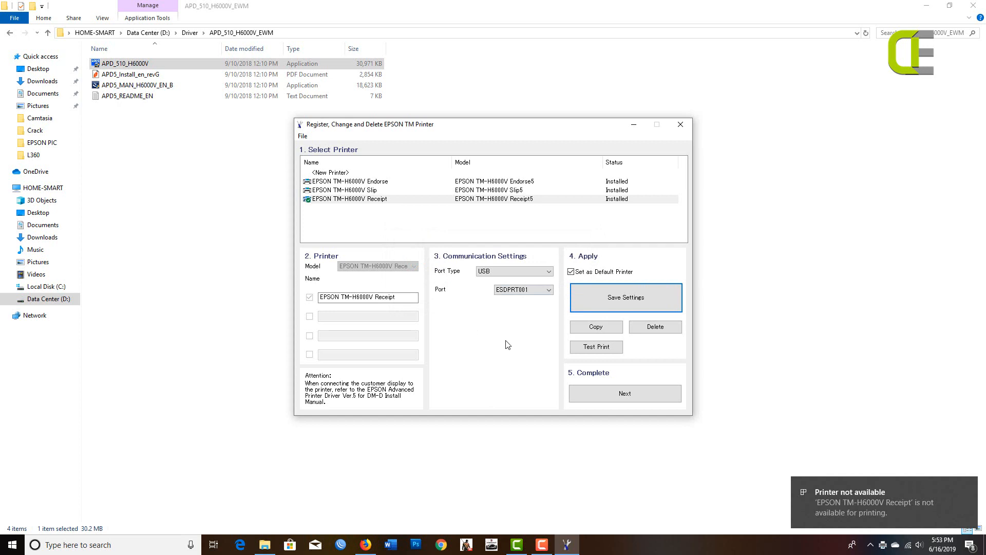
left_click(639, 391)
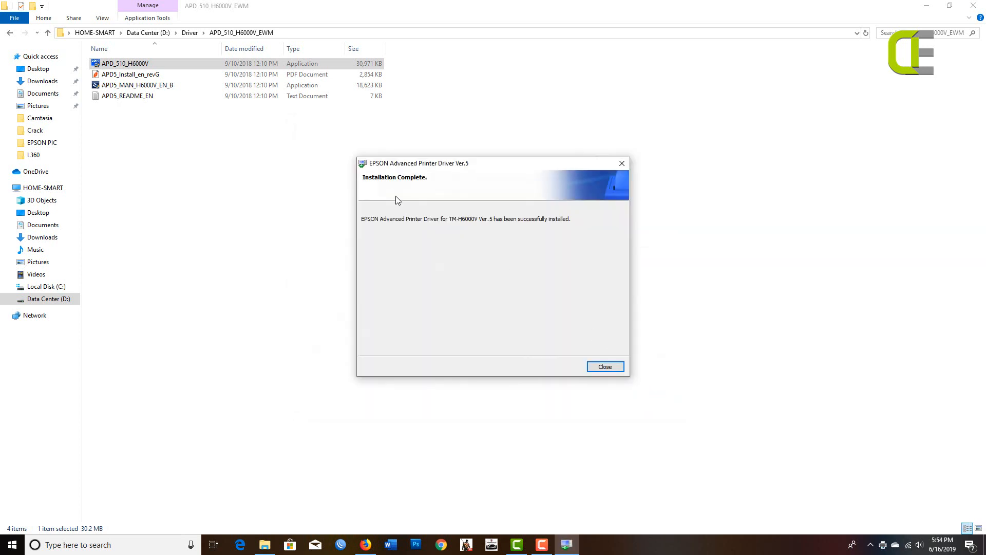
left_click(602, 367)
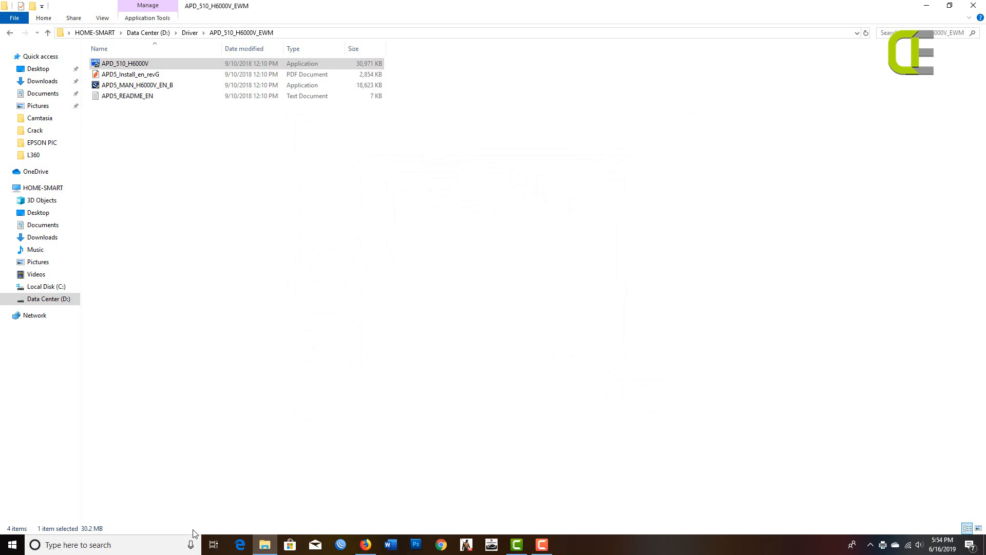
Step: Look up the EPSON TM-H6000V Receipt printer under Devices and Printers in Control Panel, and close the window
left_click(148, 544)
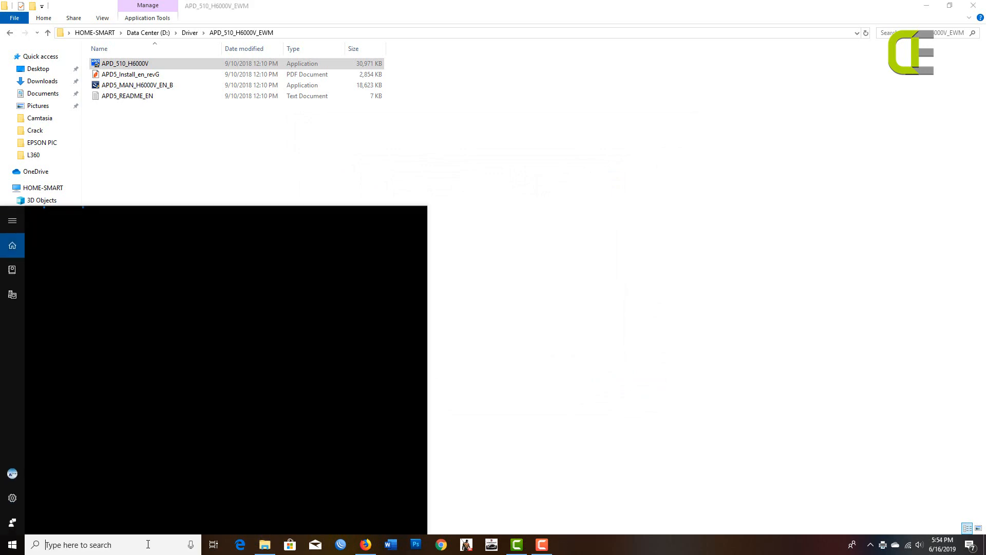
type("control")
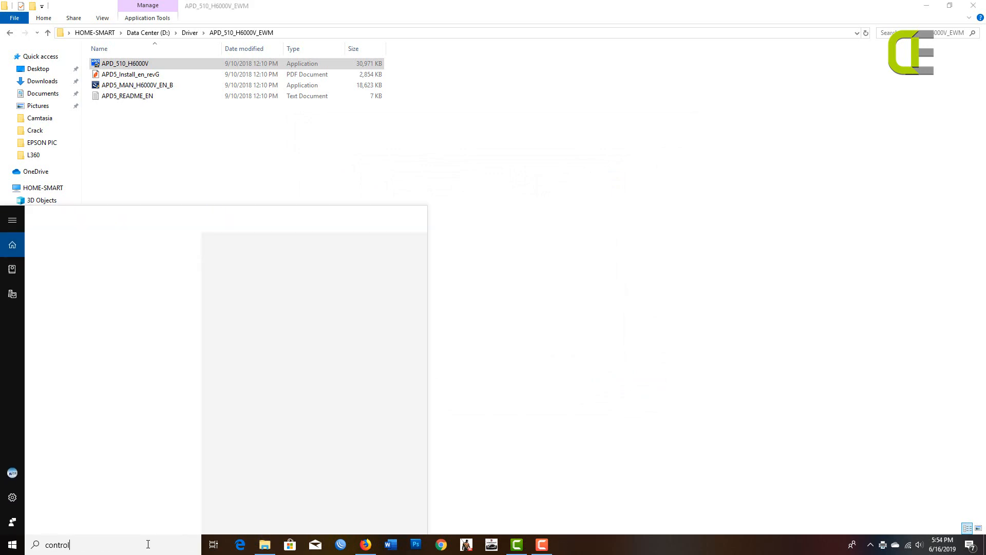
key("Return")
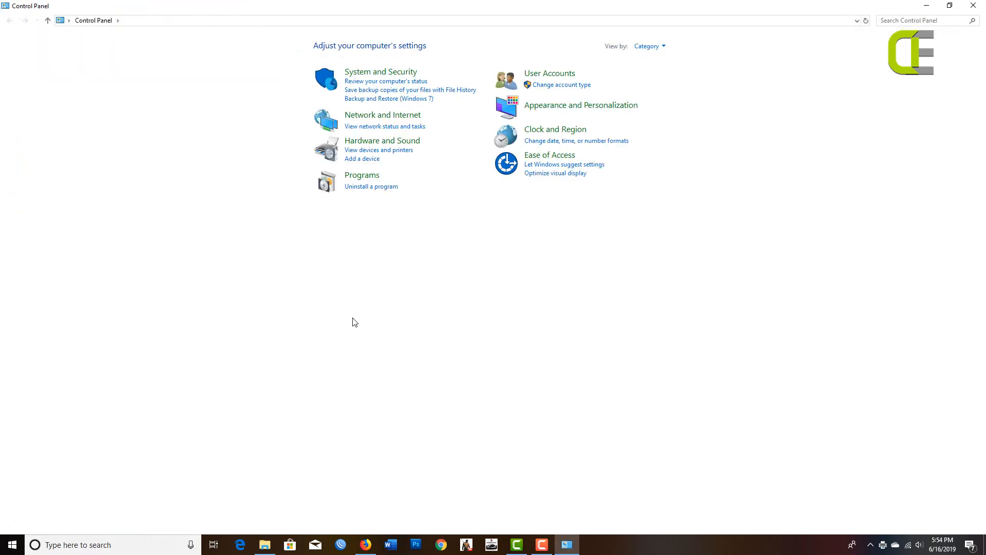
left_click(367, 142)
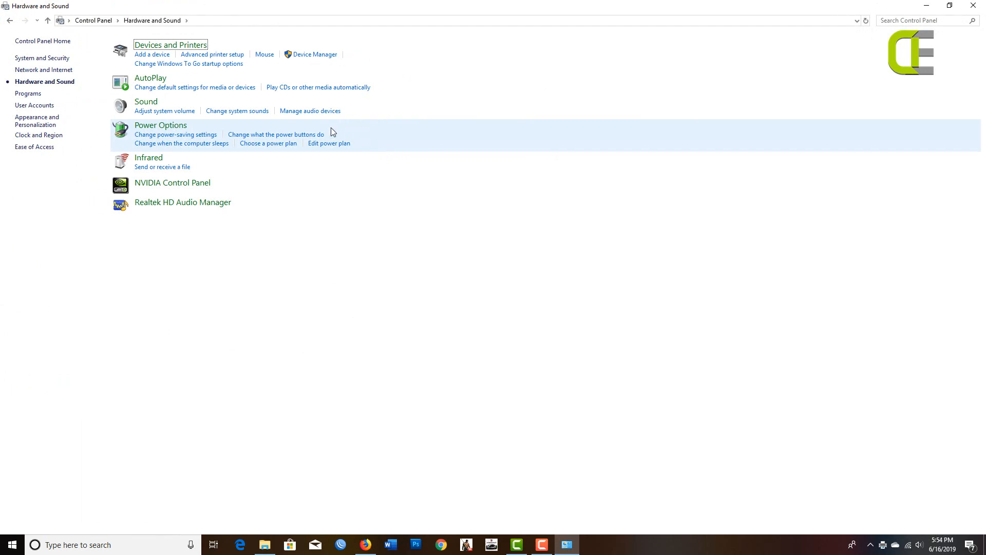
left_click(158, 46)
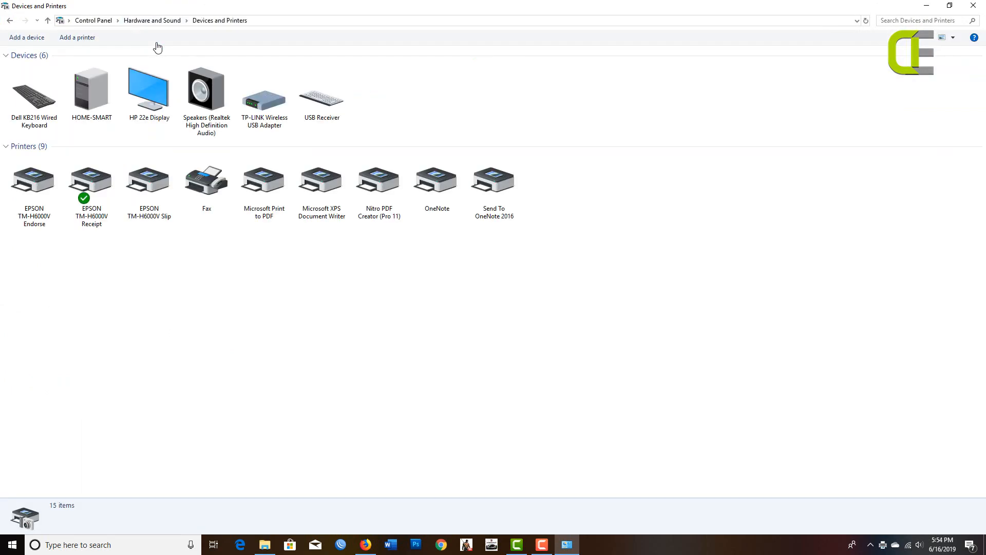
left_click(109, 184)
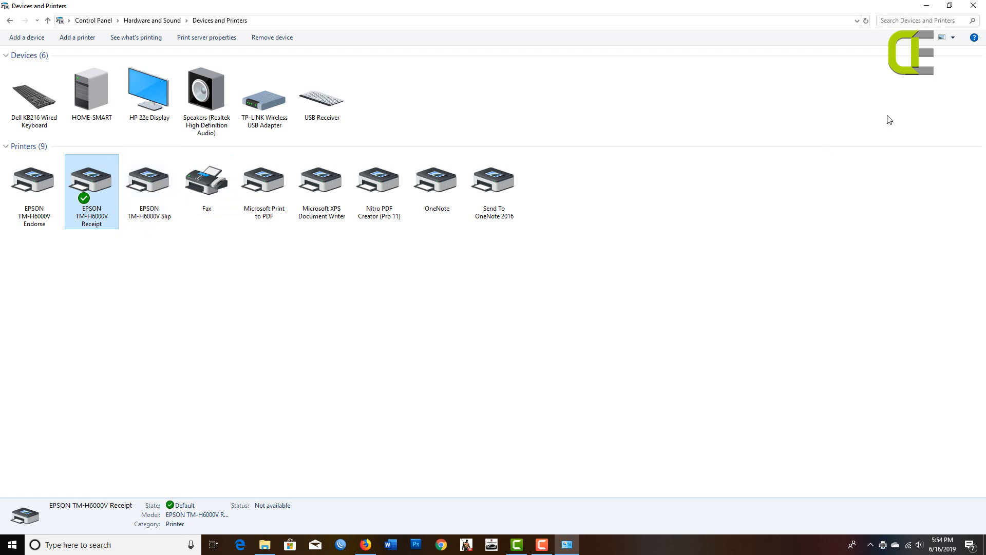
left_click(973, 5)
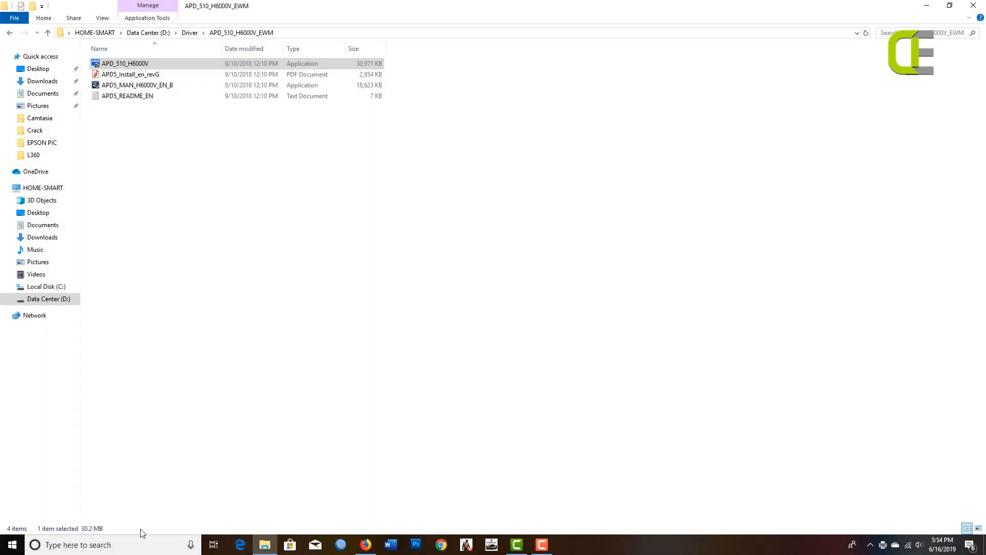
Step: Open Control Panel's list of installed programs for uninstalling
left_click(132, 544)
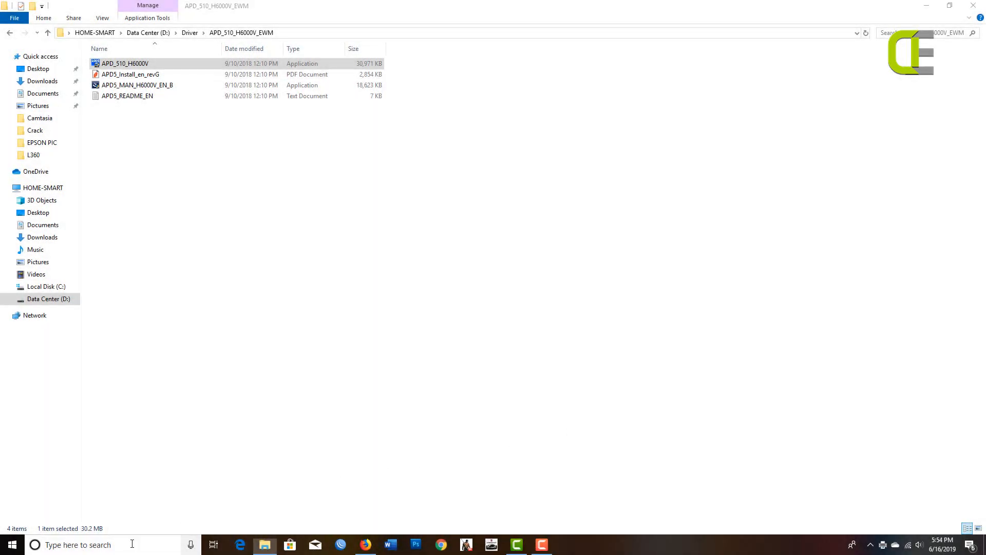
type("con")
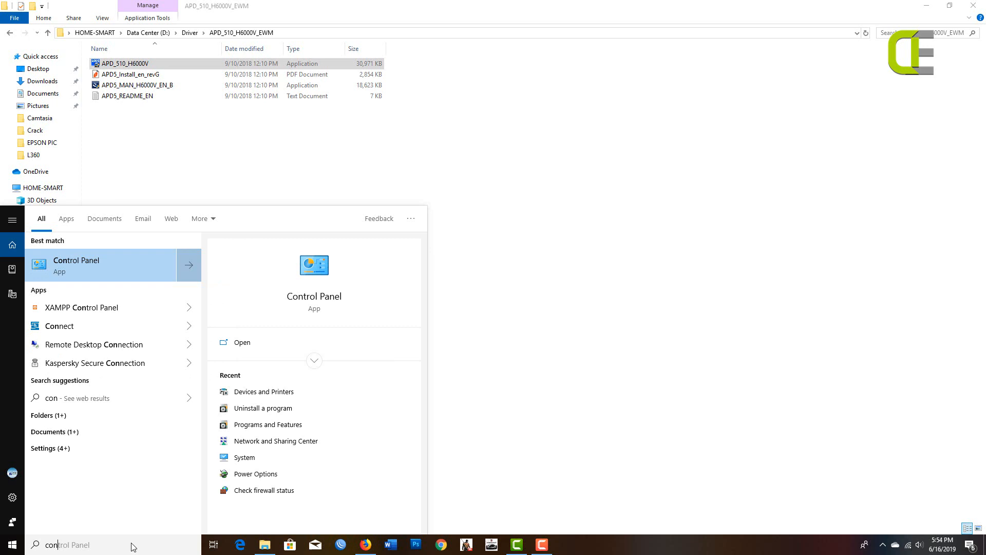
key("Return")
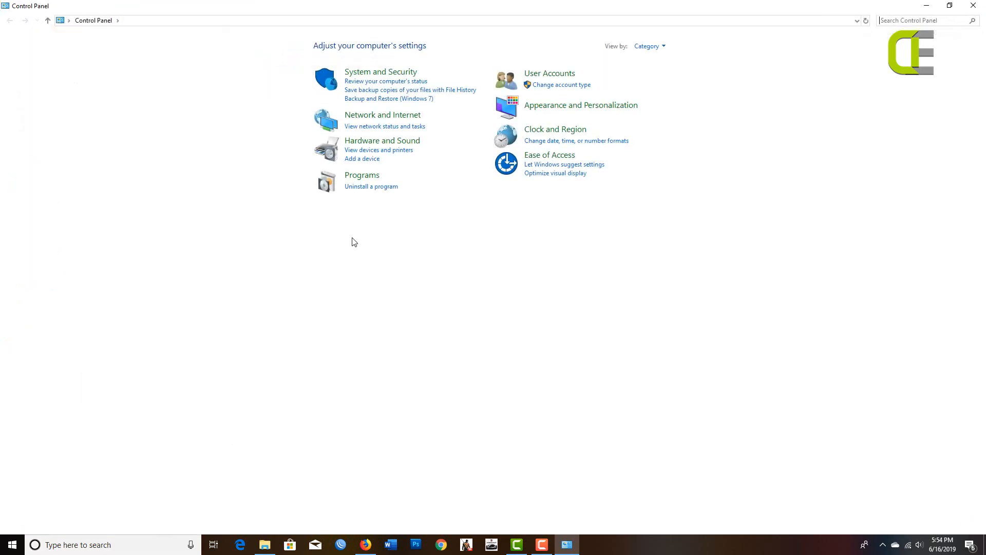
left_click(369, 194)
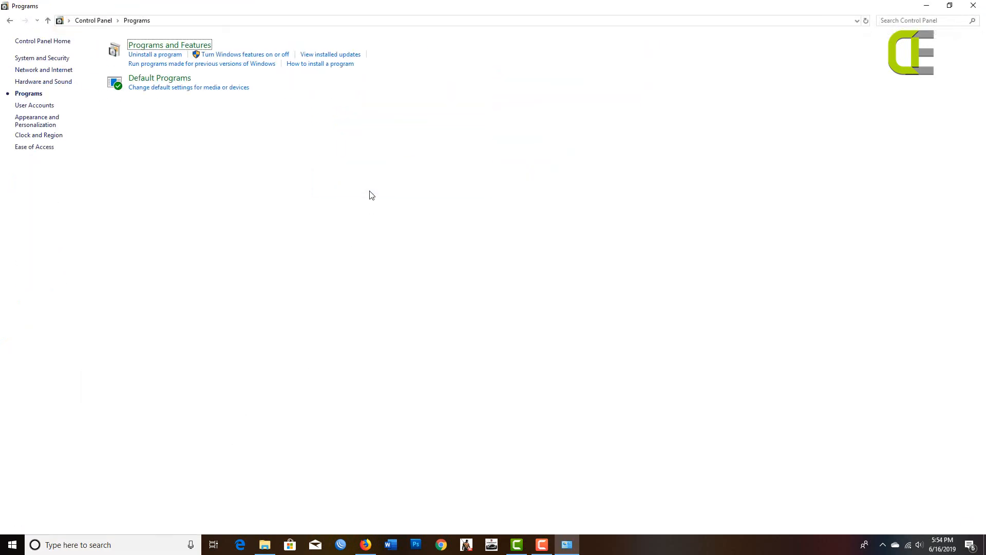
left_click(154, 55)
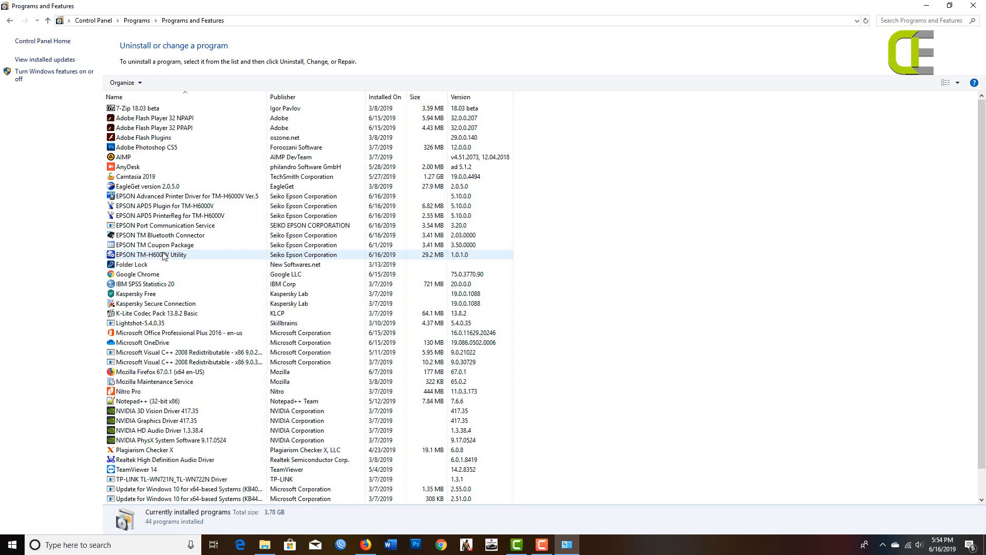
Step: Start and confirm uninstalling EPSON Advanced Printer Driver for TM-H6000V Ver.5
left_click(189, 198)
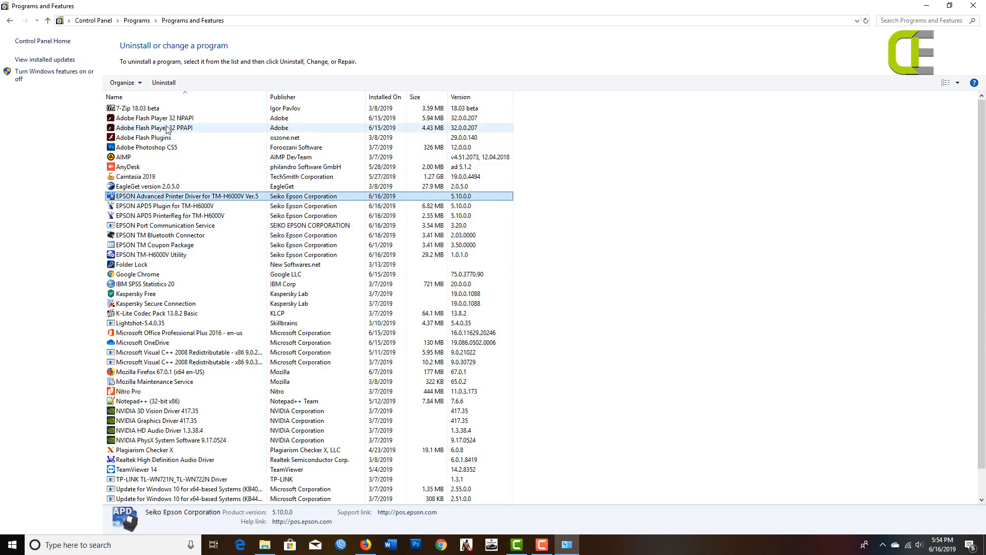
left_click(164, 84)
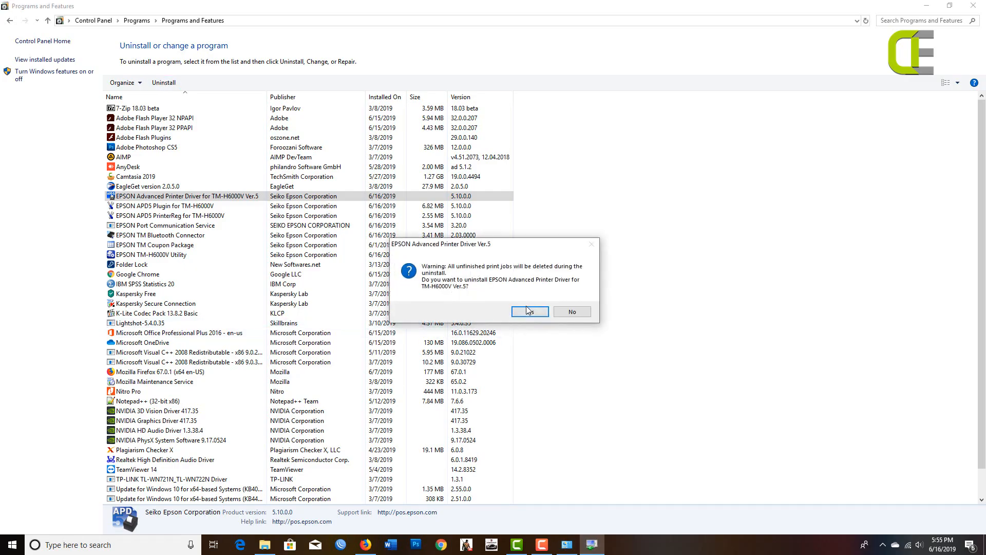
left_click(528, 313)
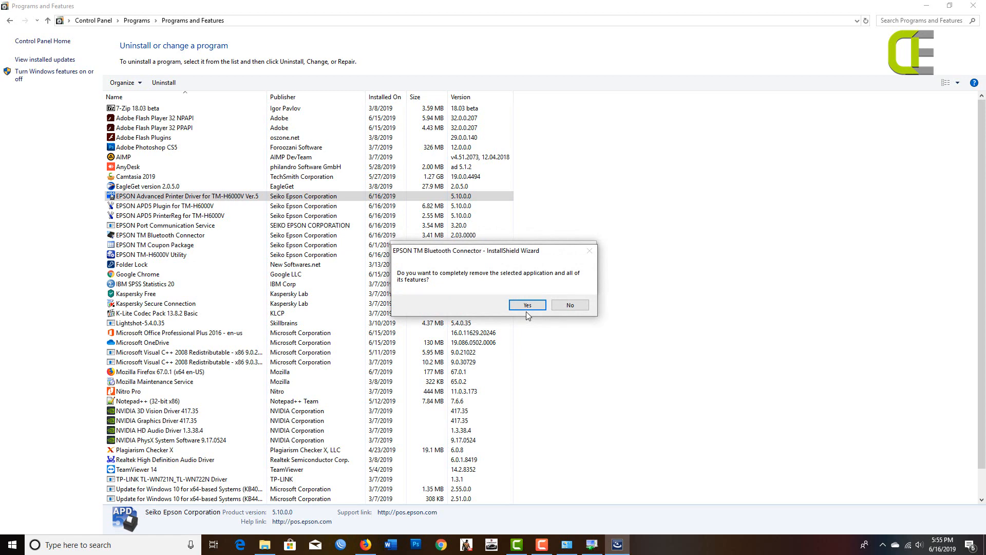
Step: Completely remove the EPSON TM Bluetooth Connector and the EPSON TM-H6000V Utility, finishing both uninstall wizards
left_click(528, 307)
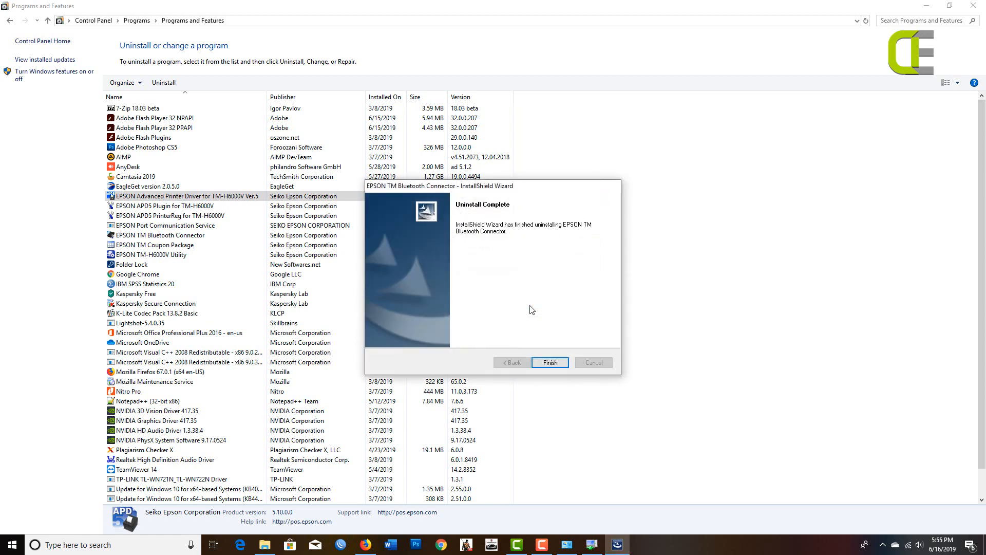
left_click(550, 362)
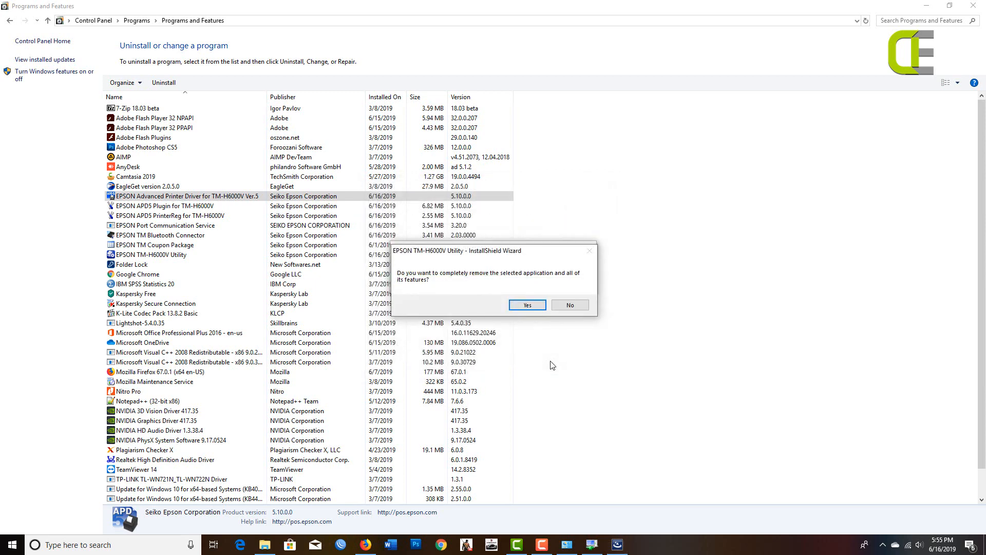
left_click(528, 305)
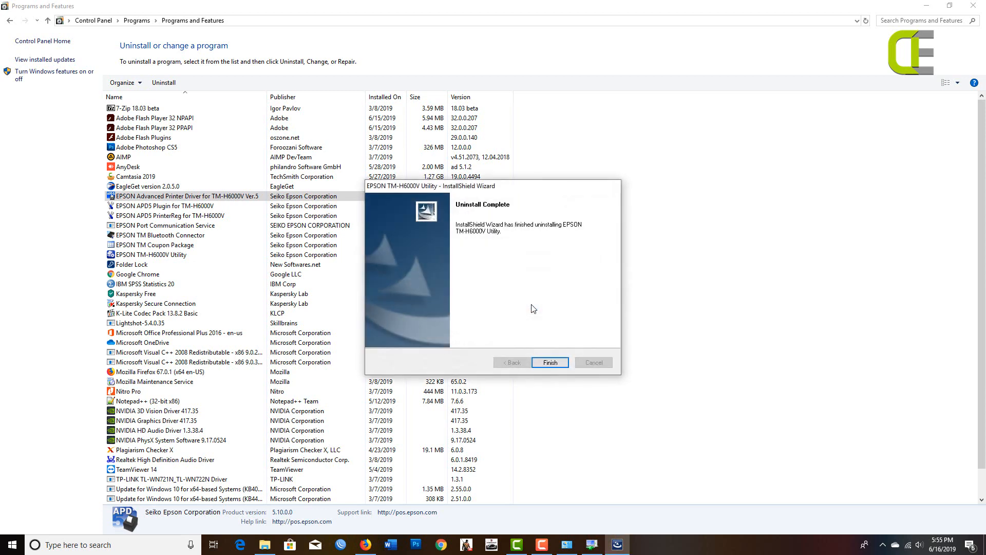
left_click(554, 364)
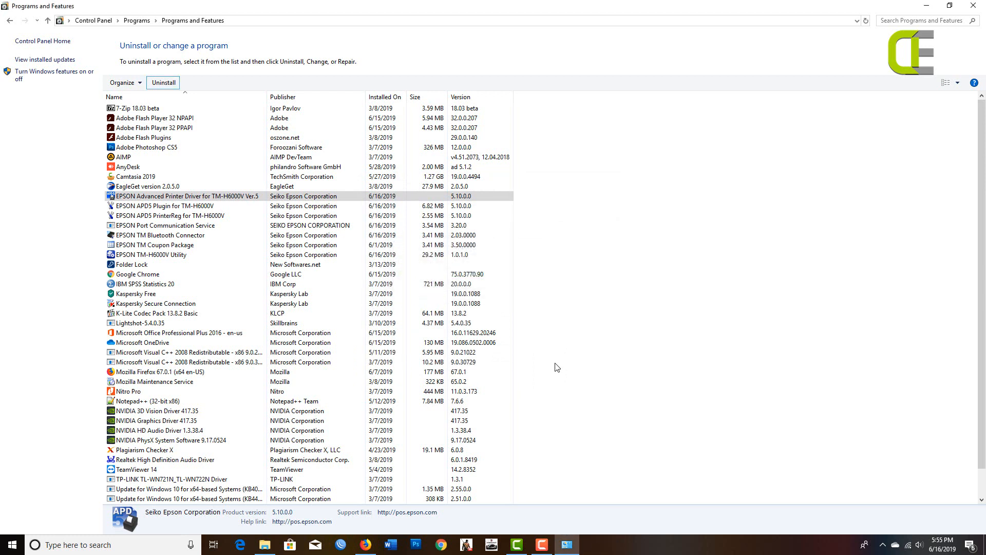
Step: Refresh the installed programs list and minimize the Programs and Features window
right_click(625, 278)
left_click(649, 313)
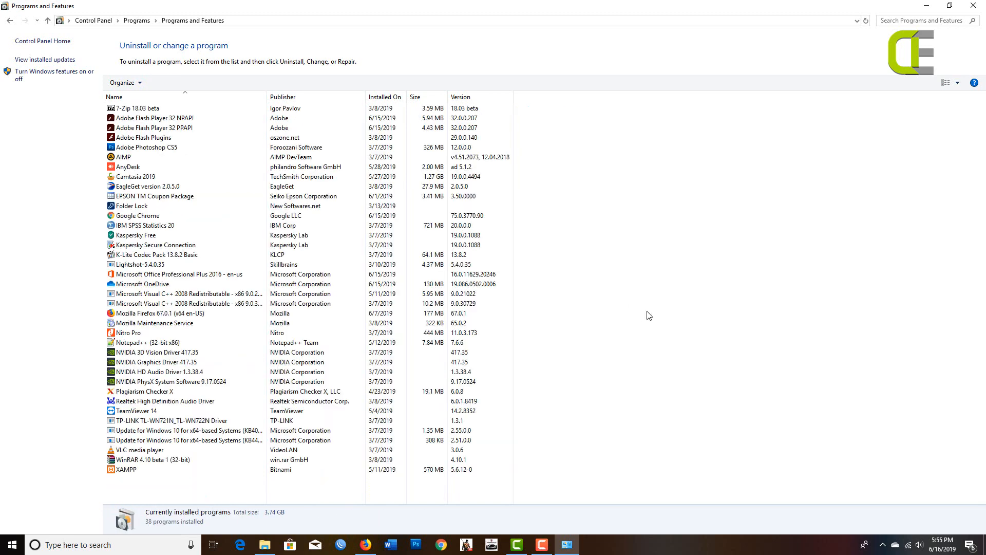
left_click(574, 549)
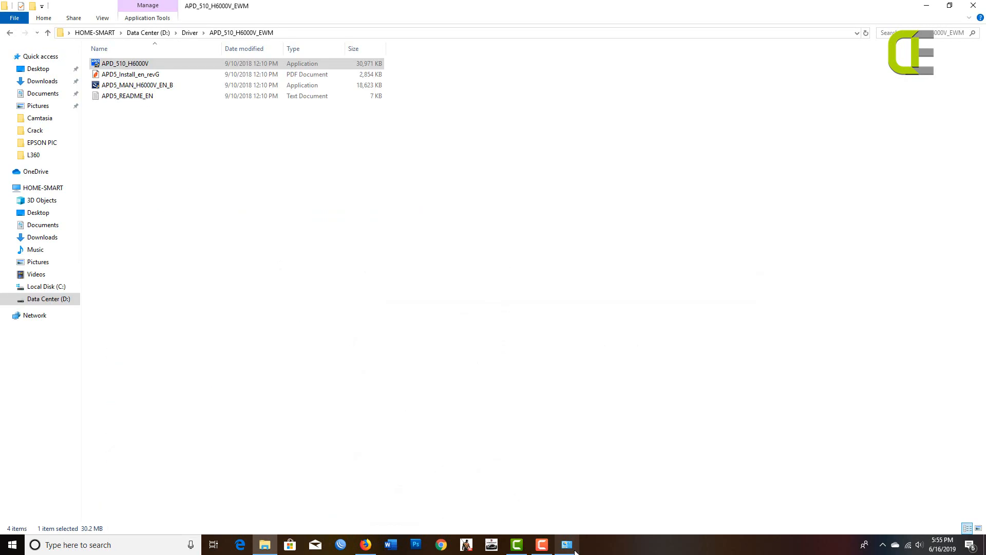
Step: Restore the minimized Programs and Features window, review the installed programs for remaining EPSON driver entries, and close the window
left_click(574, 548)
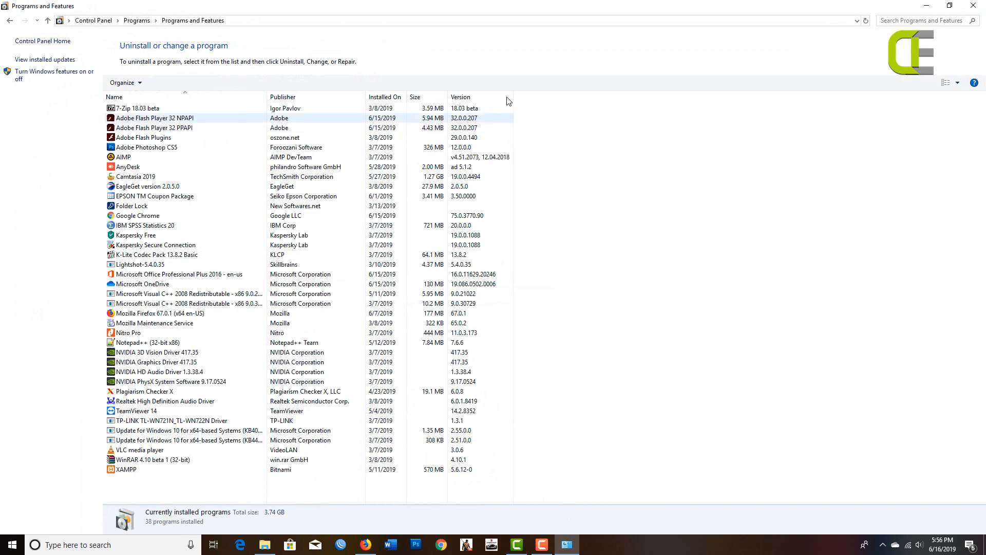
left_click(972, 4)
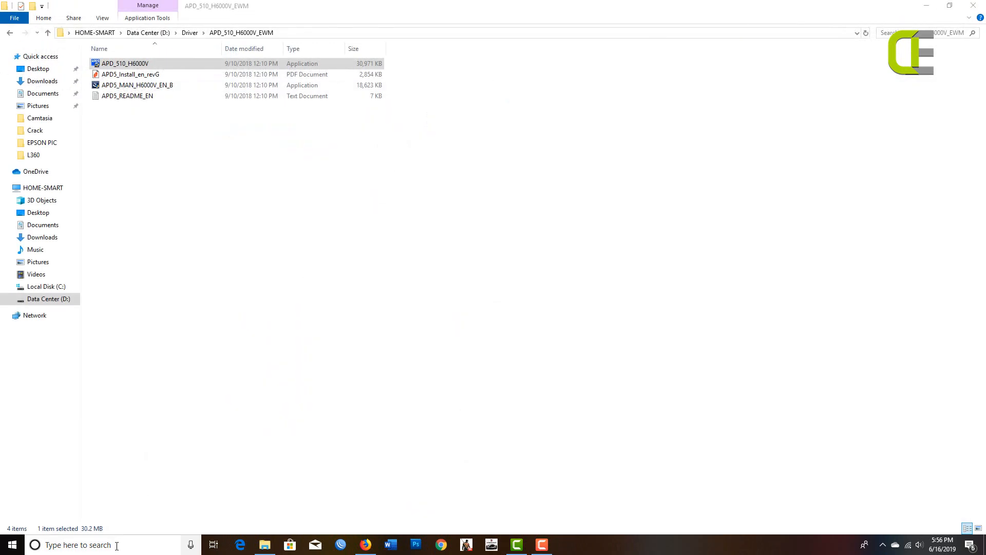
Step: Check Control Panel's Devices and Printers for any remaining EPSON TM-H6000V printer, and close the window
left_click(116, 545)
type("control")
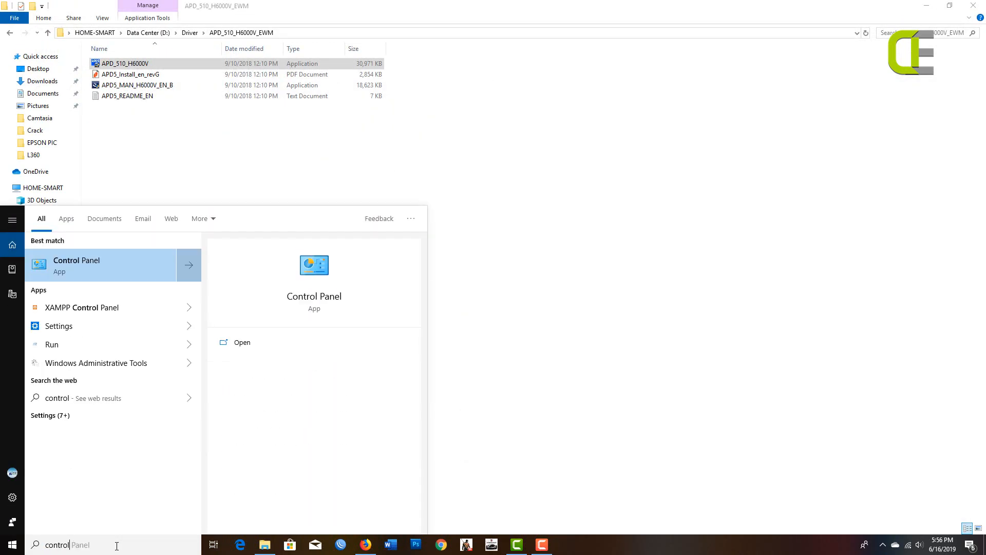
key("Return")
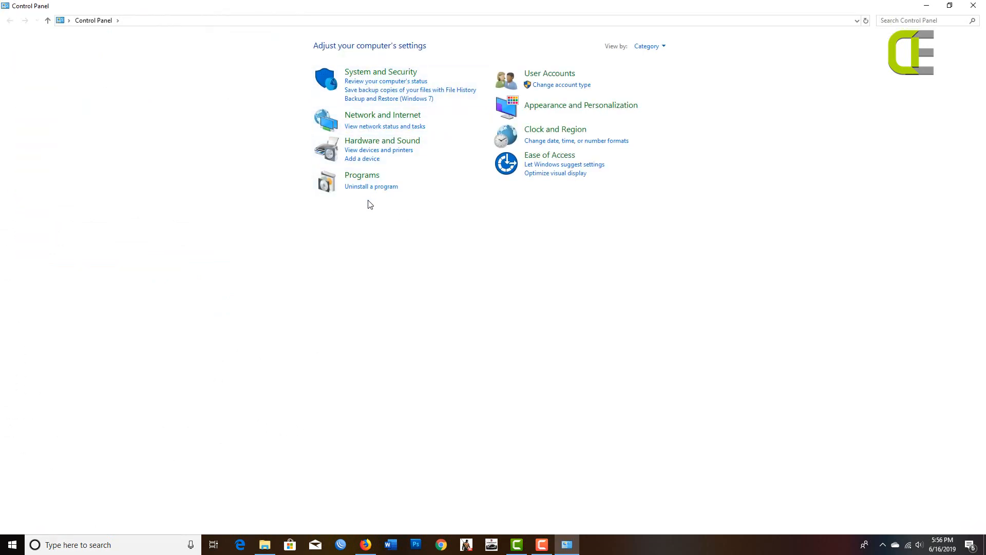
left_click(373, 148)
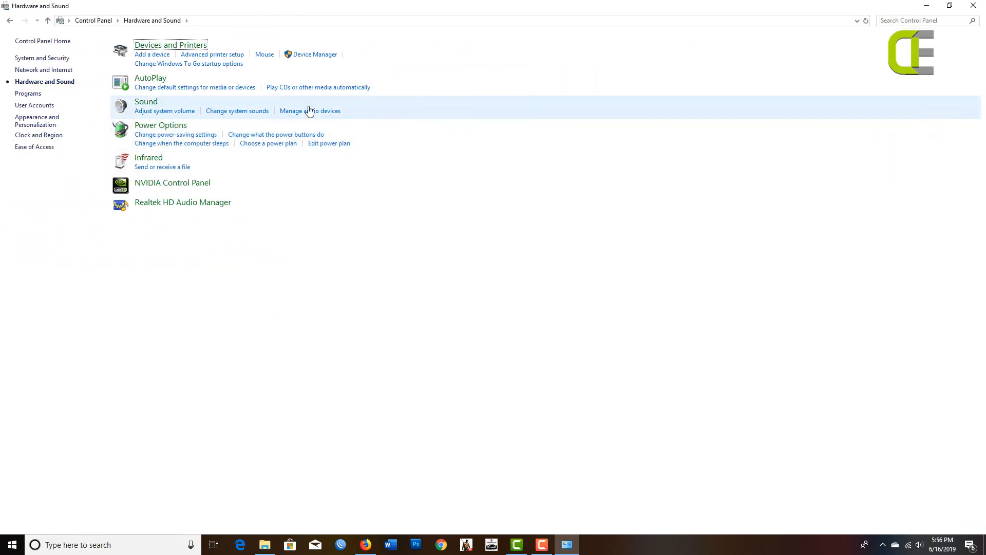
left_click(165, 46)
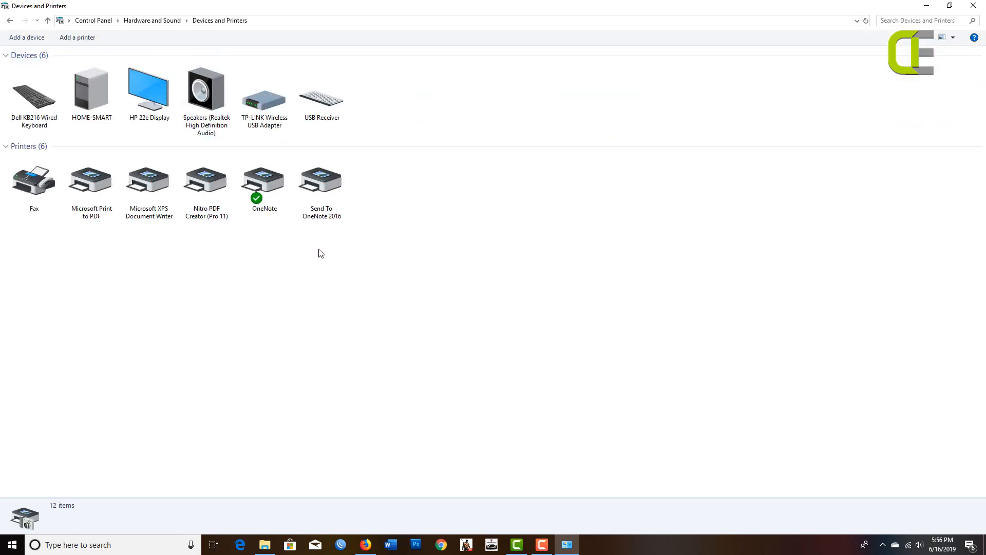
left_click(981, 5)
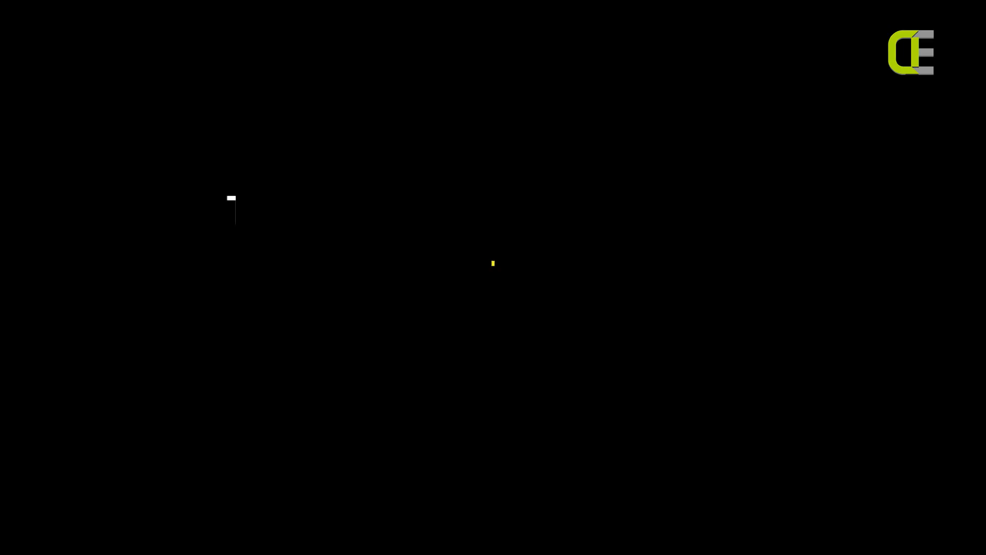